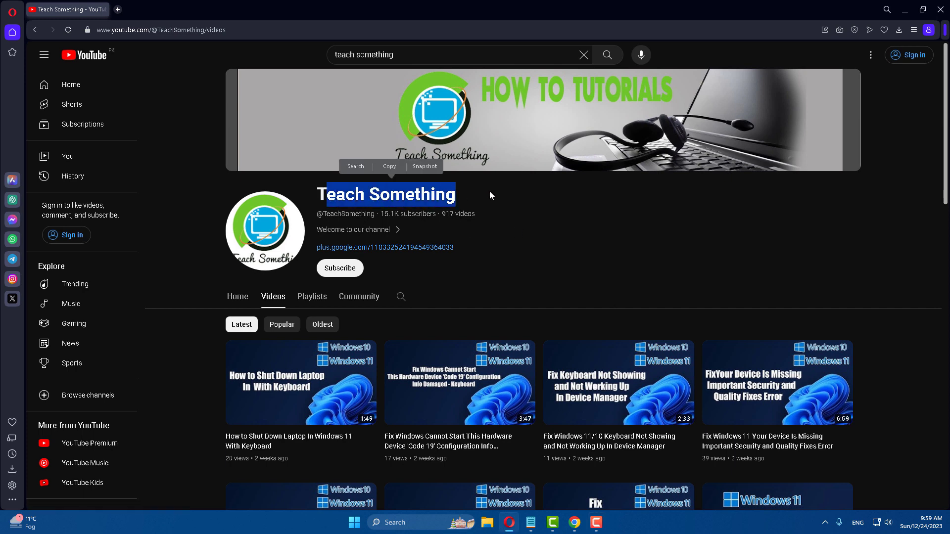
Step: Check the '11 Stuck On Tablet Mode' line in the Notepad note, then minimize the note
{"action": "left_click", "coordinate": [489, 191]}
{"action": "left_click", "coordinate": [531, 522]}
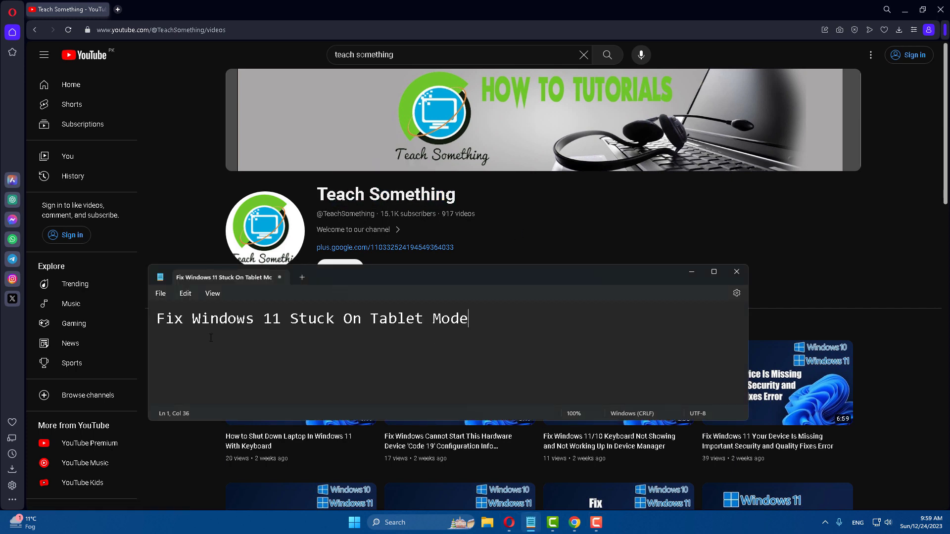
{"action": "left_click_drag", "start_coordinate": [263, 323], "coordinate": [469, 320]}
{"action": "left_click", "coordinate": [470, 320]}
{"action": "left_click", "coordinate": [691, 271]}
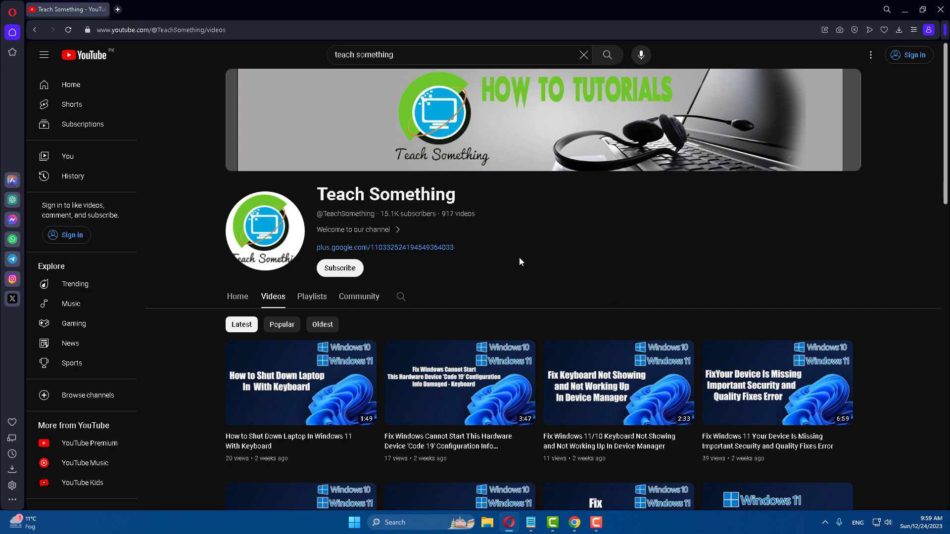
Step: Install the pending updates from Settings' Windows Update page, then minimize Settings
{"action": "left_click", "coordinate": [354, 523]}
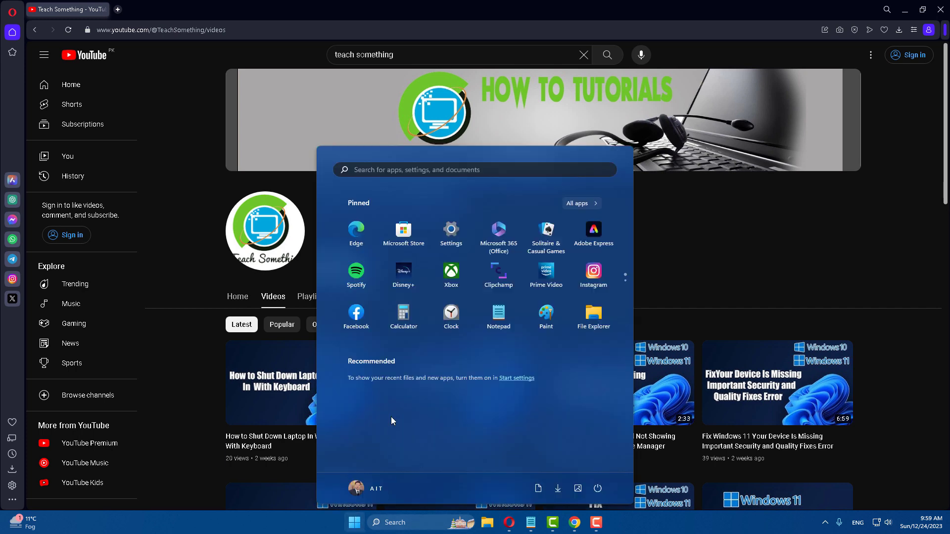
{"action": "left_click", "coordinate": [458, 245]}
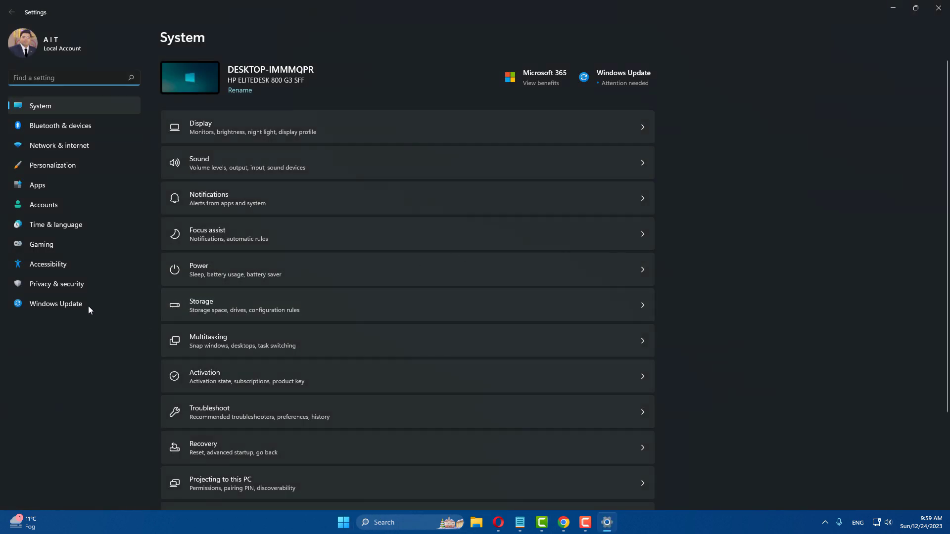
{"action": "left_click", "coordinate": [58, 306]}
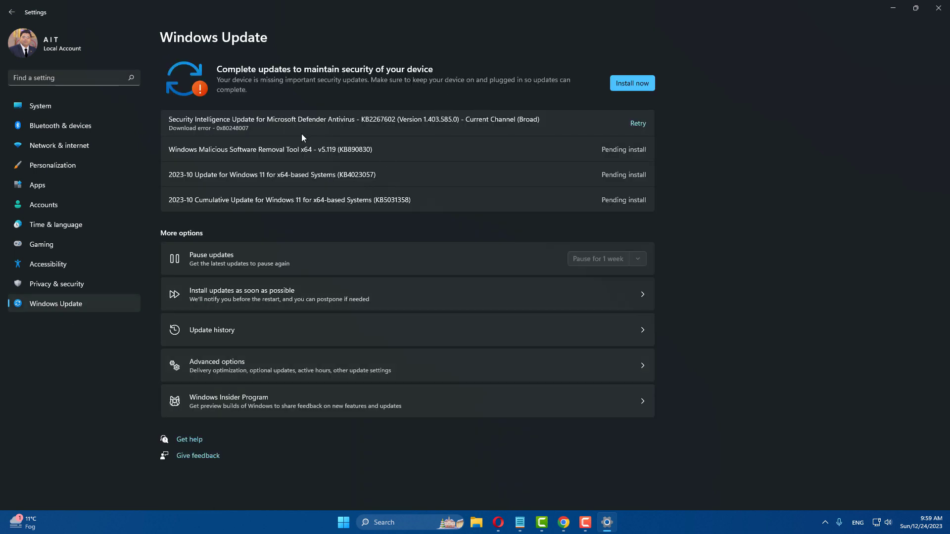
{"action": "left_click", "coordinate": [639, 82]}
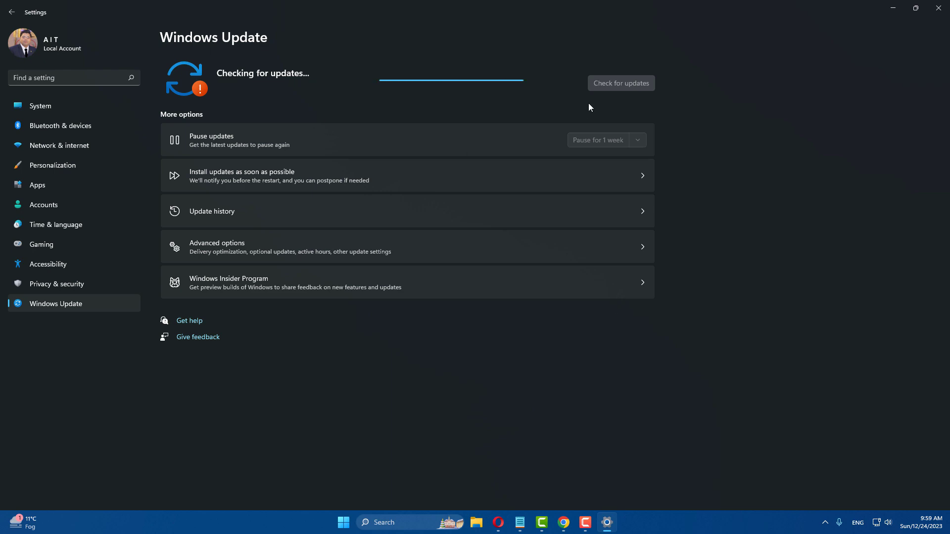
{"action": "left_click", "coordinate": [899, 8]}
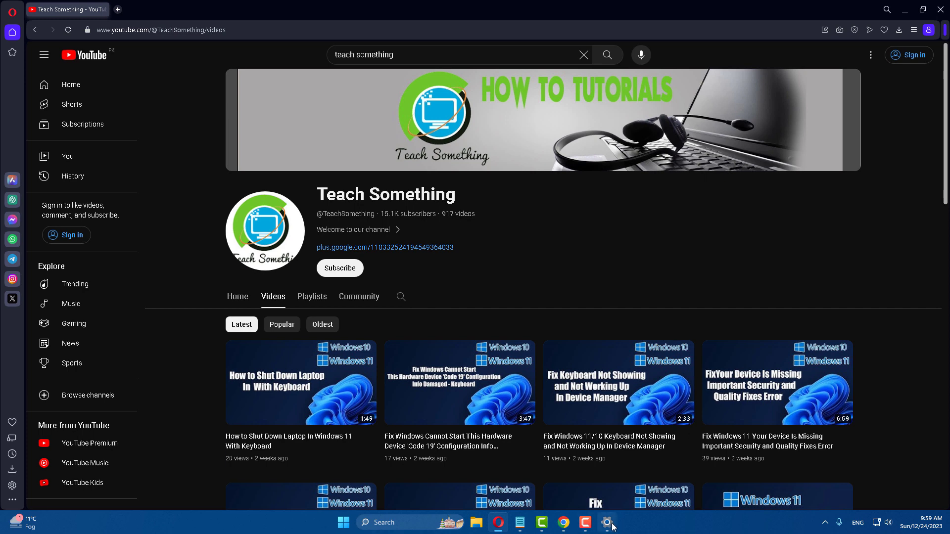
Step: Launch Command Prompt as administrator from a 'cmd' search, then close that window
{"action": "left_click", "coordinate": [385, 523]}
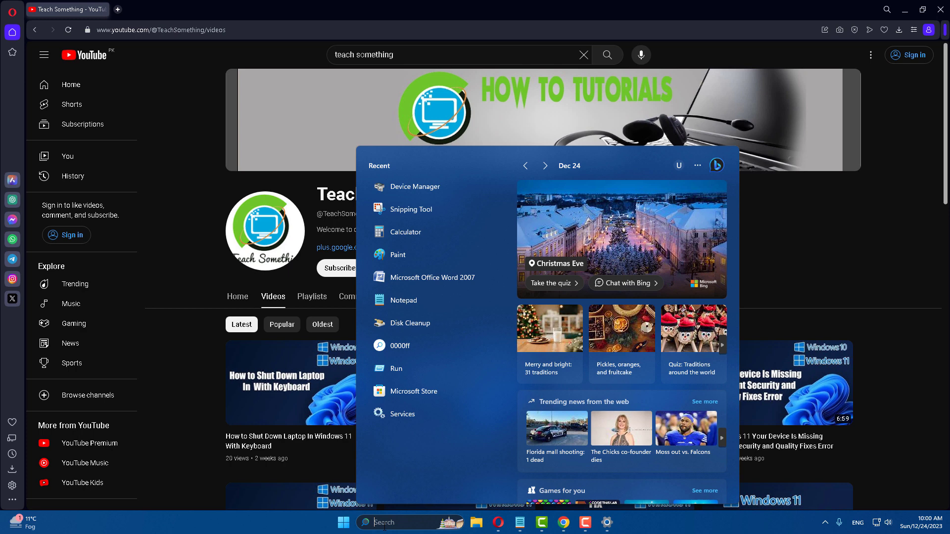
{"action": "type", "text": "cmd"}
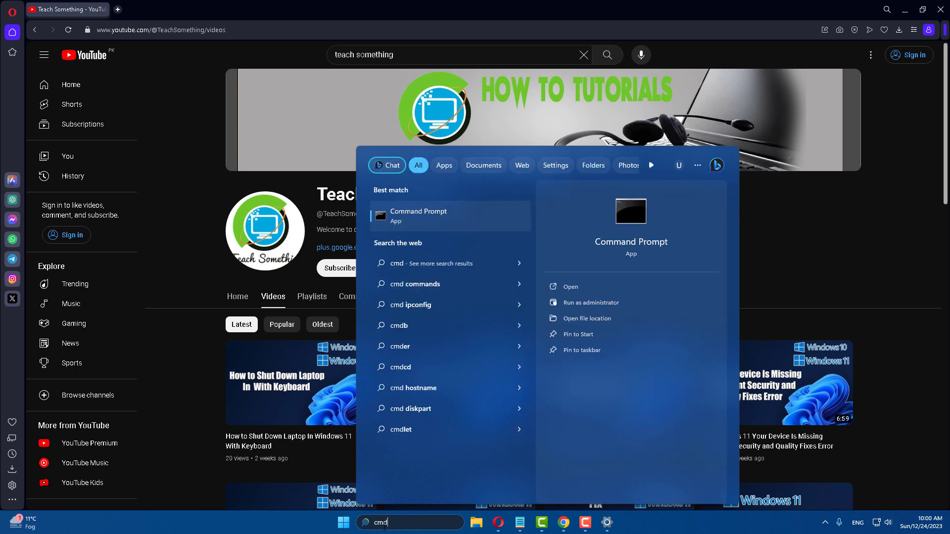
{"action": "right_click", "coordinate": [458, 227]}
{"action": "left_click", "coordinate": [470, 228]}
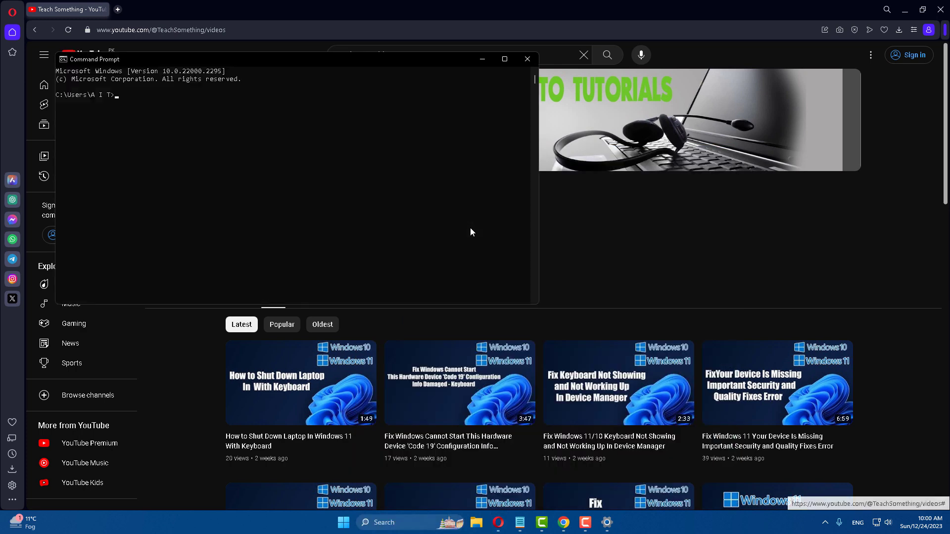
{"action": "left_click", "coordinate": [528, 59]}
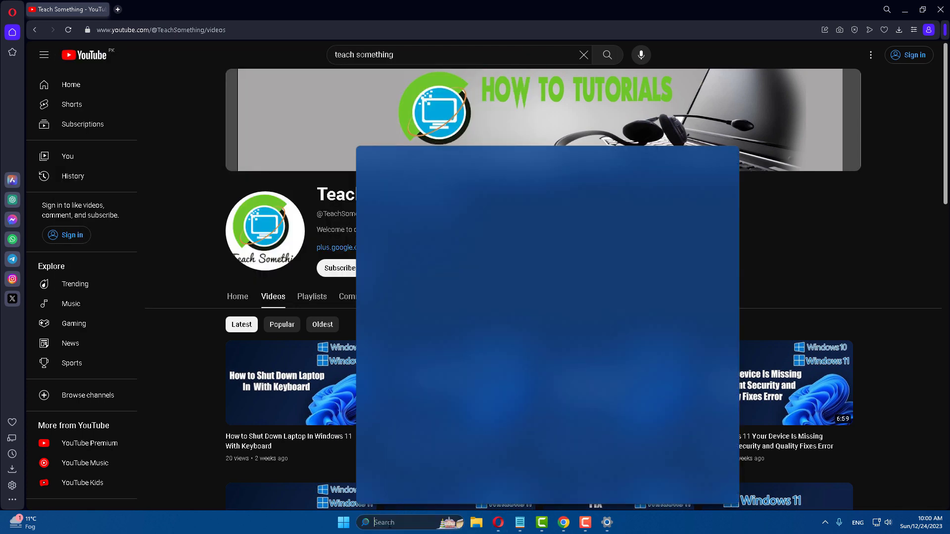
Step: Relaunch Command Prompt as administrator from Search and move it to screen centre
{"action": "left_click", "coordinate": [390, 523]}
{"action": "type", "text": "m"}
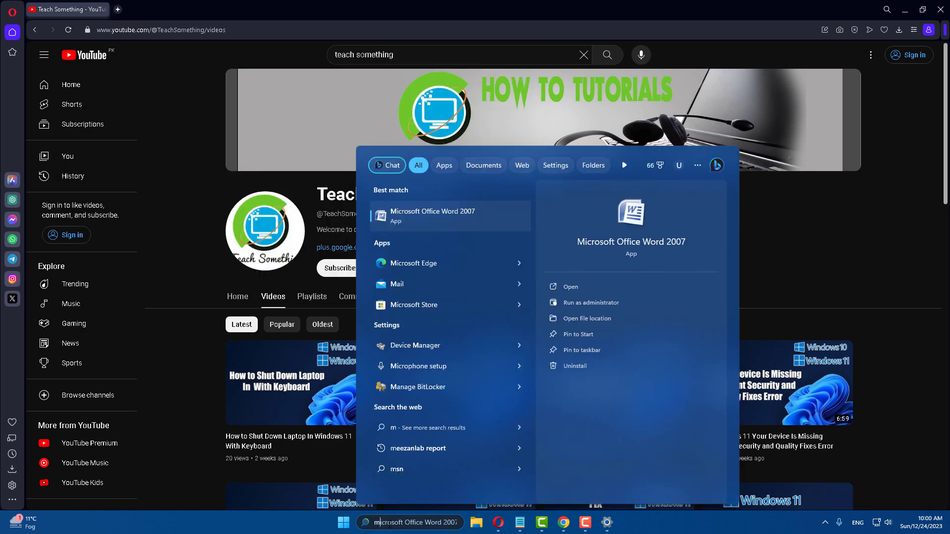
{"action": "type", "text": "cmd"}
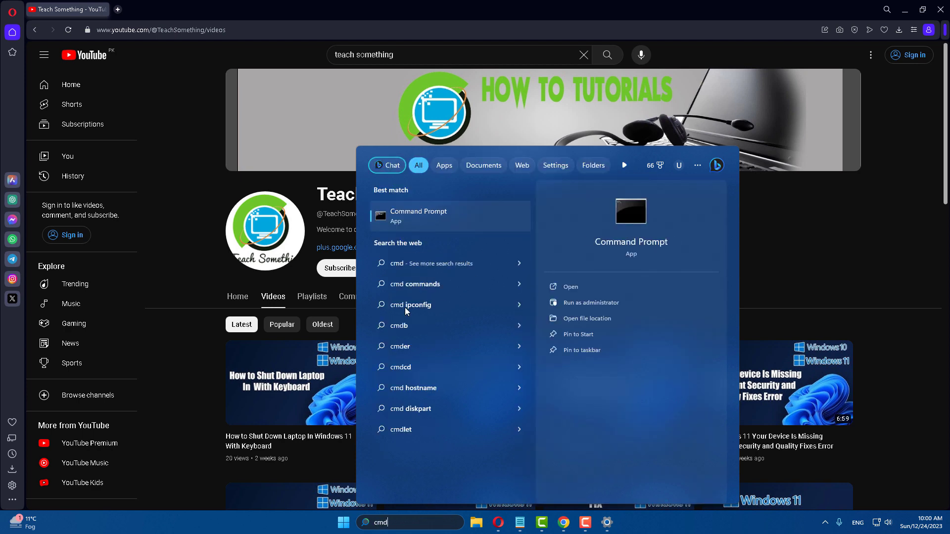
{"action": "right_click", "coordinate": [455, 213]}
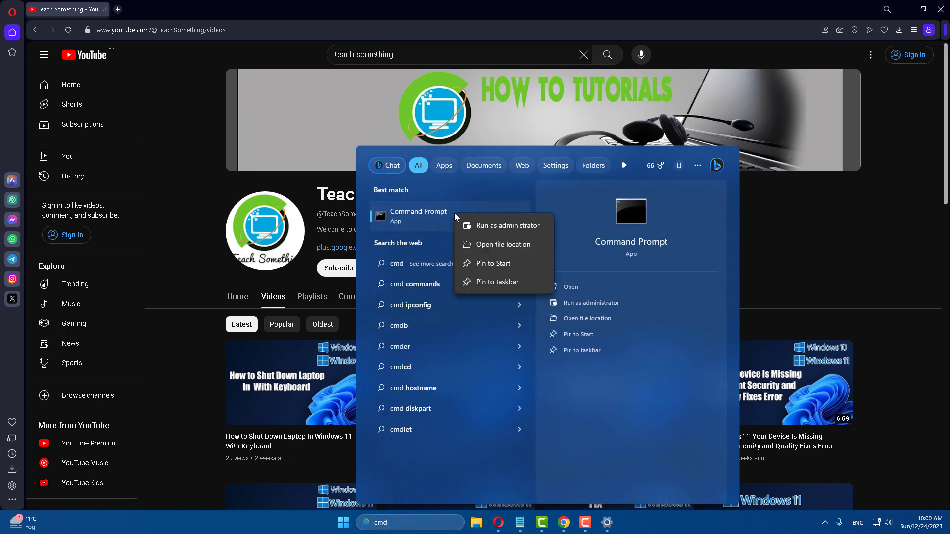
{"action": "left_click", "coordinate": [515, 229]}
{"action": "left_click_drag", "start_coordinate": [253, 69], "coordinate": [450, 171]}
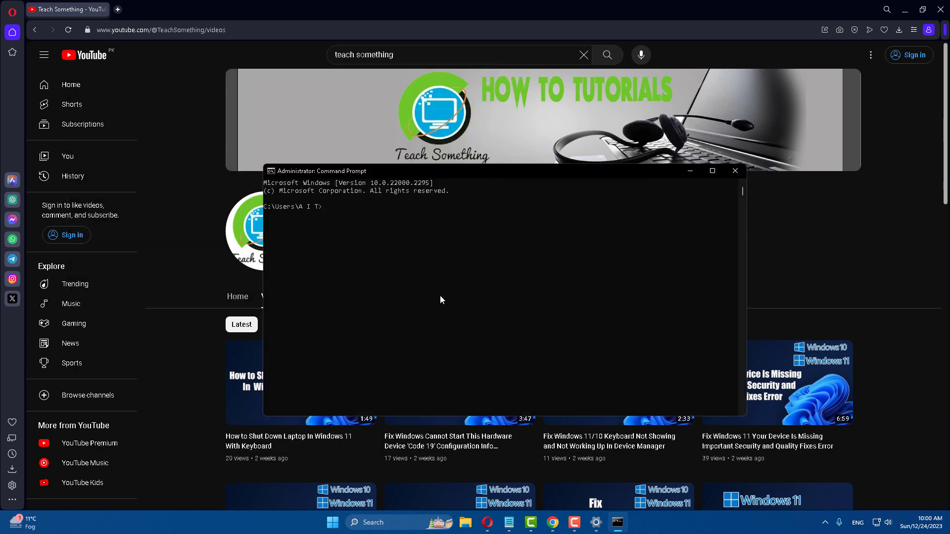
Step: Run sfc /scannow until verification hits 100% with no integrity violations
{"action": "type", "text": "sfc"}
{"action": "type", "text": " /scannow"}
{"action": "key", "text": "Return"}
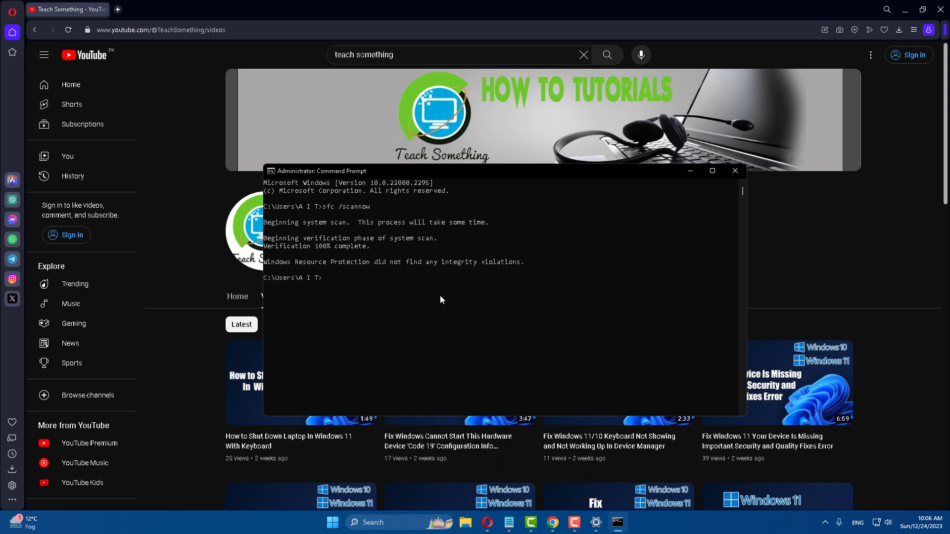
Step: Run dism /online /cleanup-image /restorehealth, fixing the 'restorehalth' typo, until it succeeds
{"action": "type", "text": "dism "}
{"action": "type", "text": "/online /cleanup-image /rest"}
{"action": "type", "text": "orehalth"}
{"action": "key", "text": "BackSpace"}
{"action": "key", "text": "BackSpace"}
{"action": "key", "text": "BackSpace"}
{"action": "key", "text": "BackSpace"}
{"action": "type", "text": "orehealth"}
{"action": "key", "text": "Return"}
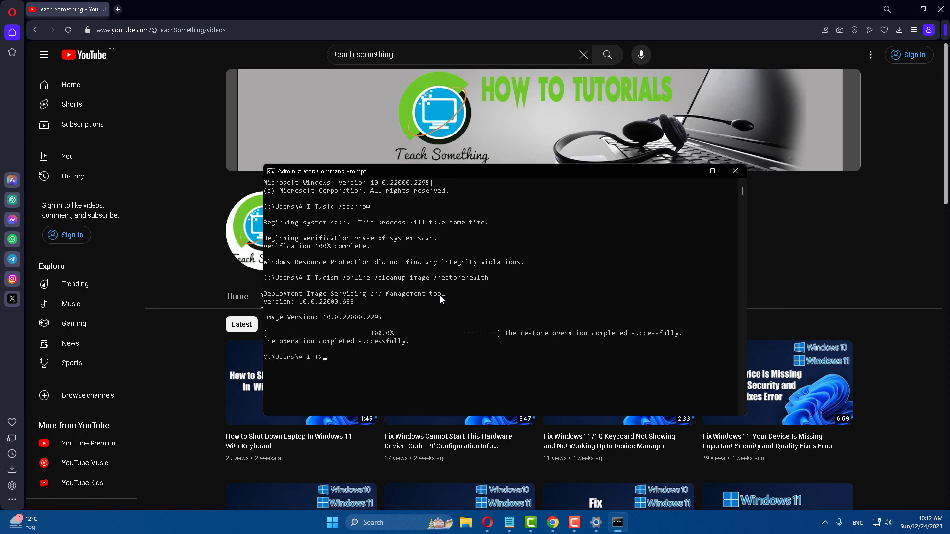
Step: Exit Command Prompt, view the Start menu's Restart power option, then dismiss Start
{"action": "type", "text": "exit"}
{"action": "key", "text": "Return"}
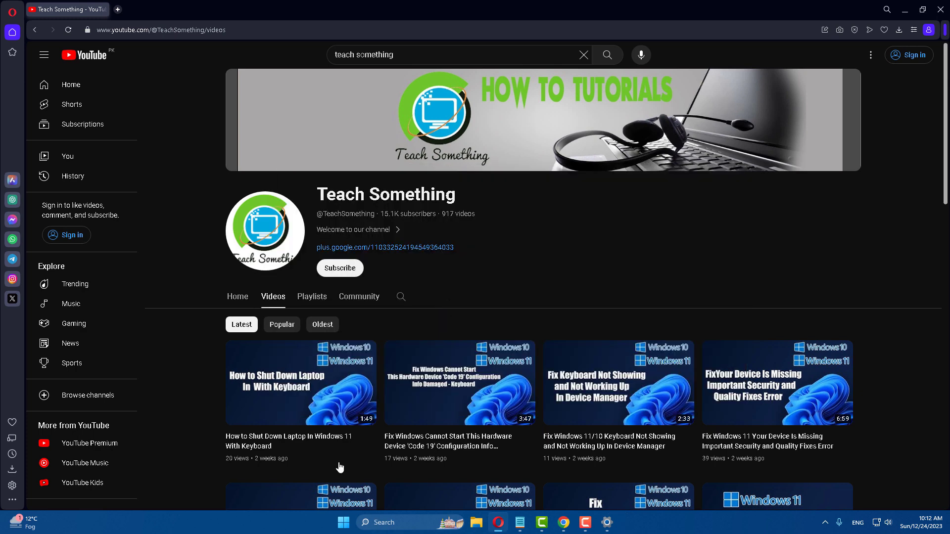
{"action": "left_click", "coordinate": [344, 522]}
{"action": "left_click", "coordinate": [597, 488]}
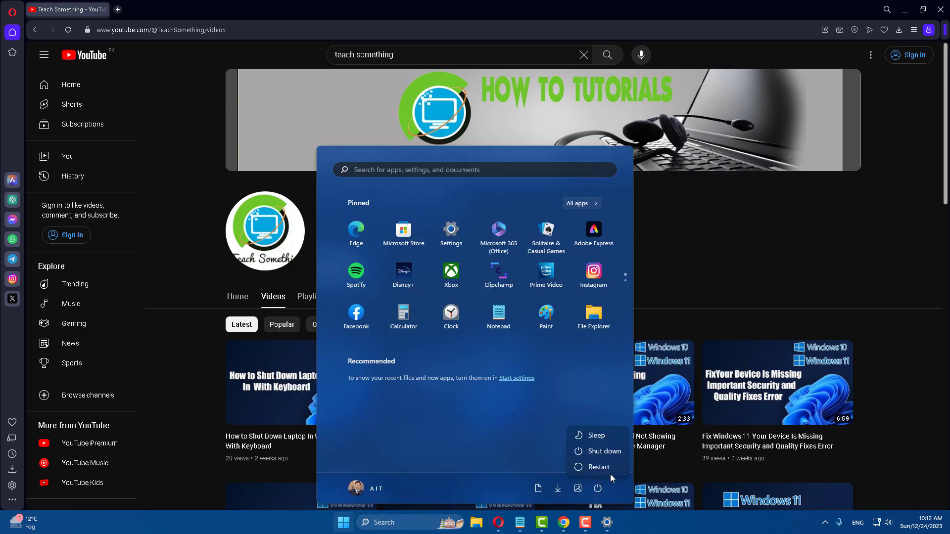
{"action": "key", "text": "Escape"}
{"action": "left_click", "coordinate": [715, 236]}
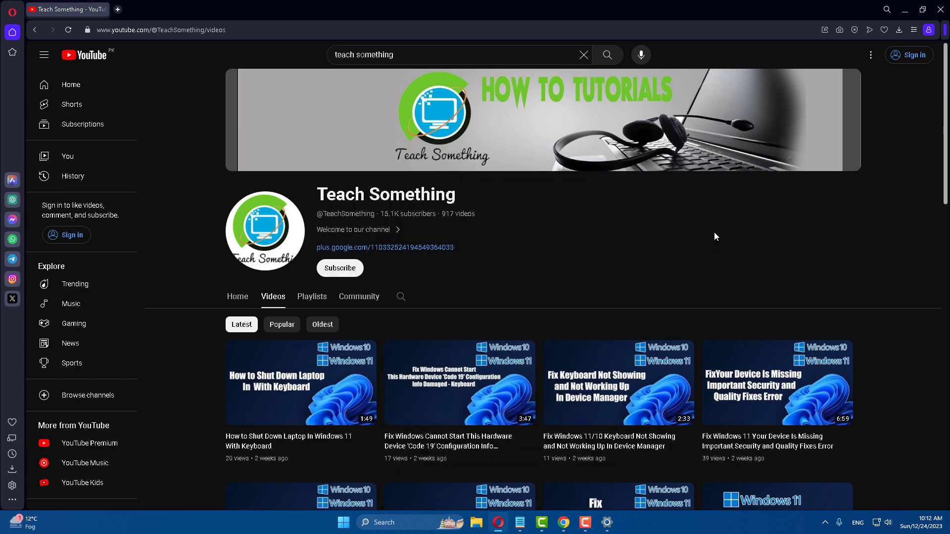